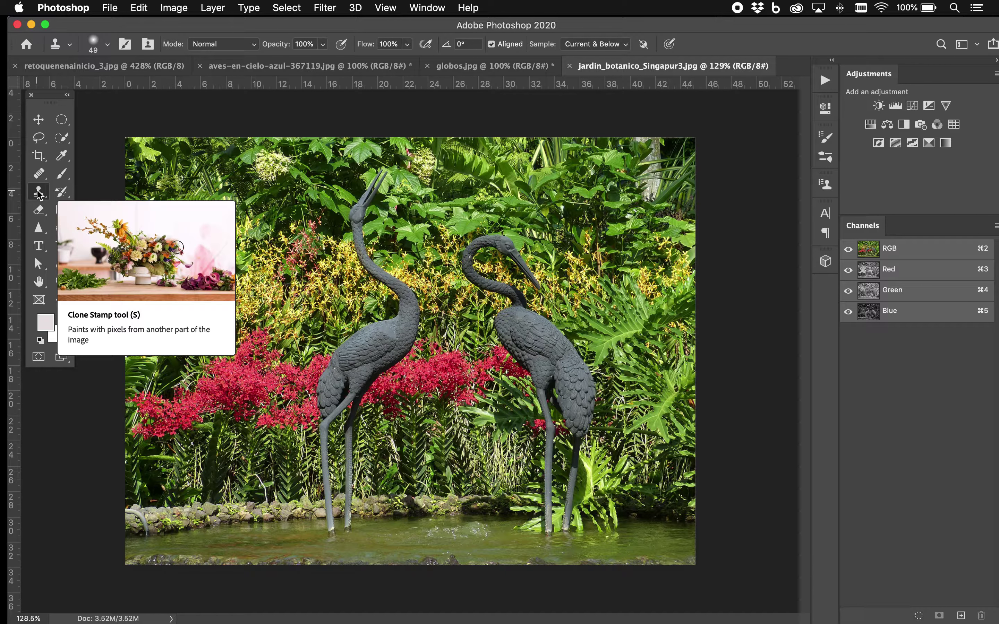
Attempt a clone without a source, dismiss the warning, and review the brush settings.
click(159, 119)
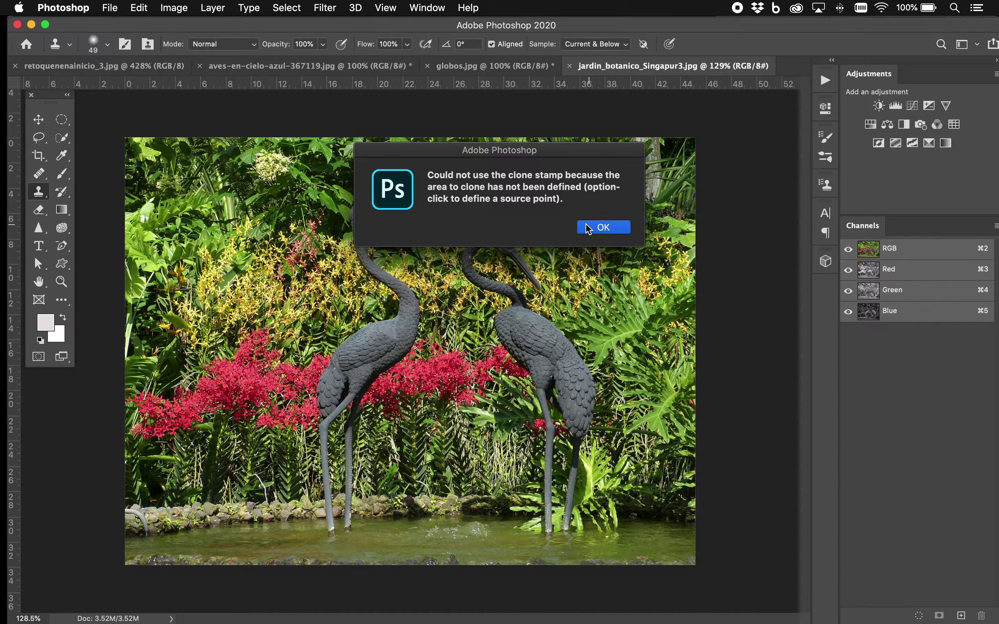
click(600, 227)
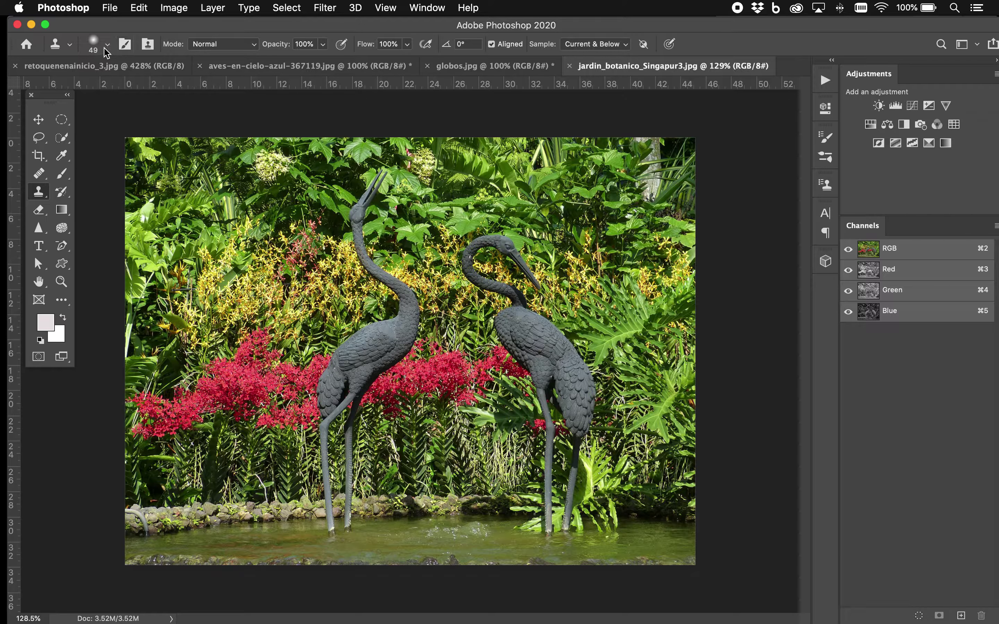
click(107, 44)
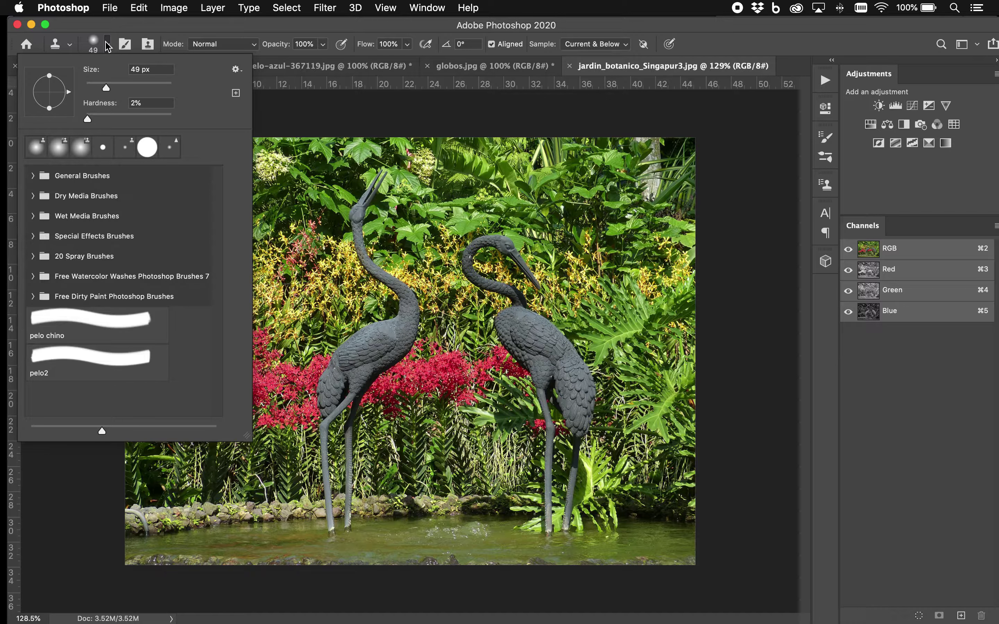
click(107, 44)
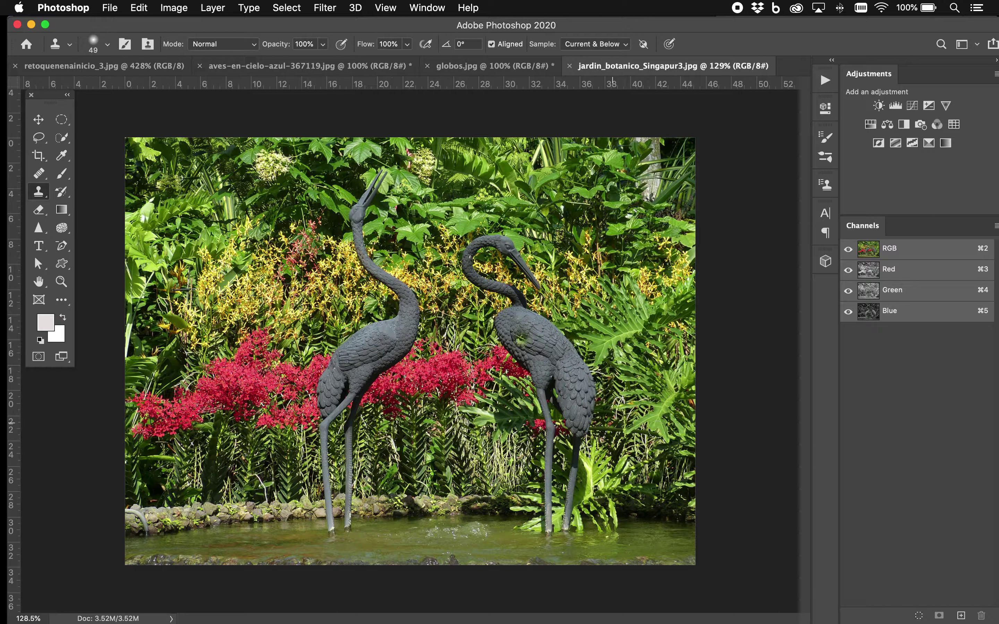
Clone a crane's head and neck onto the right edge, then red flowers beside the right crane.
mouse_move(693, 393)
mouse_down()
mouse_move(660, 448)
mouse_move(673, 486)
mouse_move(693, 503)
mouse_move(676, 479)
mouse_move(688, 397)
mouse_move(661, 439)
mouse_up()
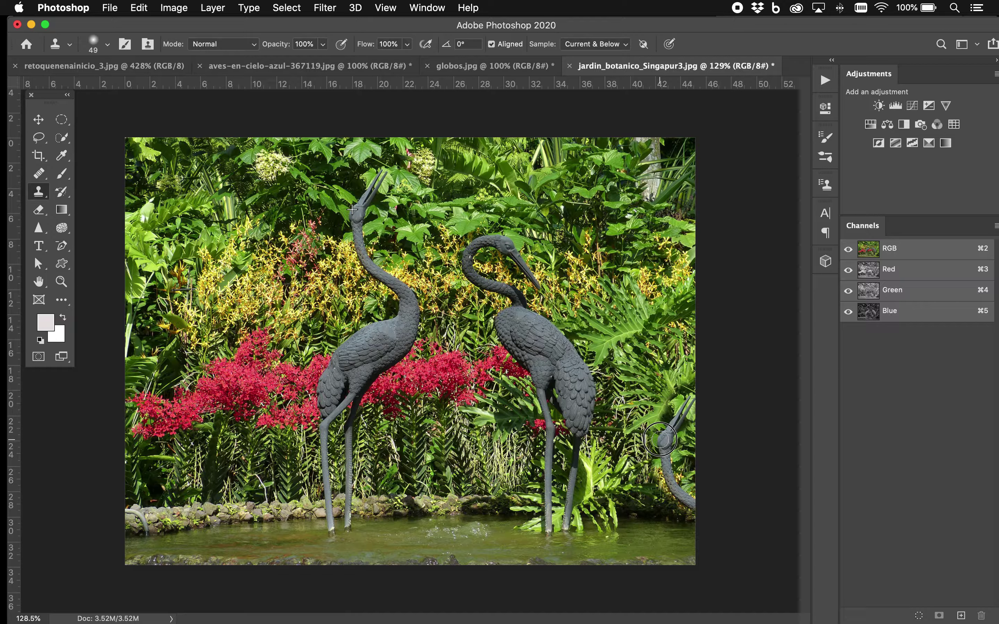
drag(660, 440, 662, 441)
alt+click(256, 343)
mouse_move(549, 350)
mouse_down()
mouse_move(659, 360)
mouse_move(638, 423)
mouse_move(675, 388)
mouse_up()
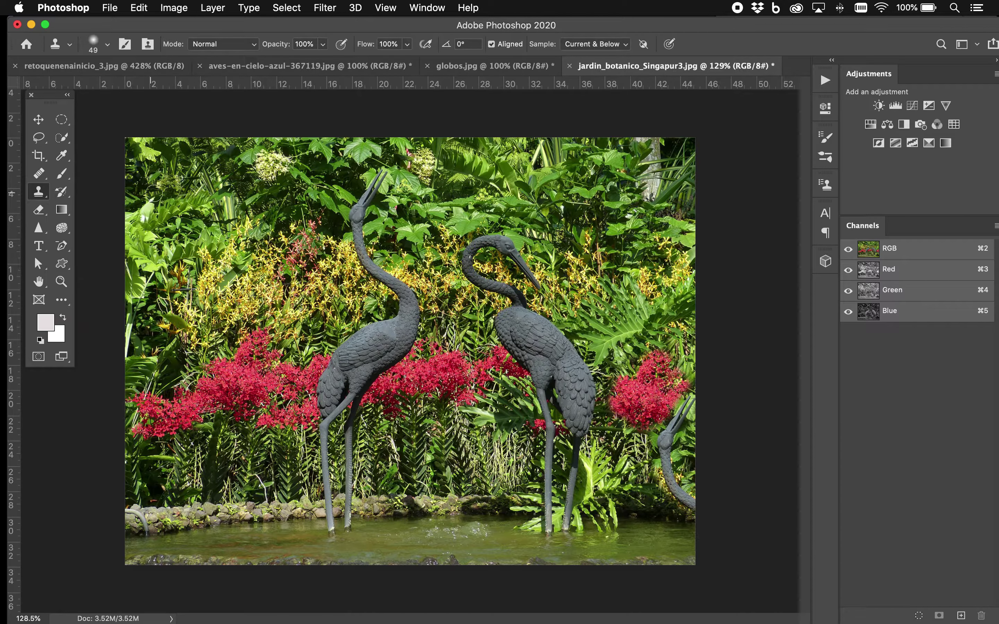
Switch to the Pattern Stamp Tool and select the purple flower pattern.
right_click(38, 192)
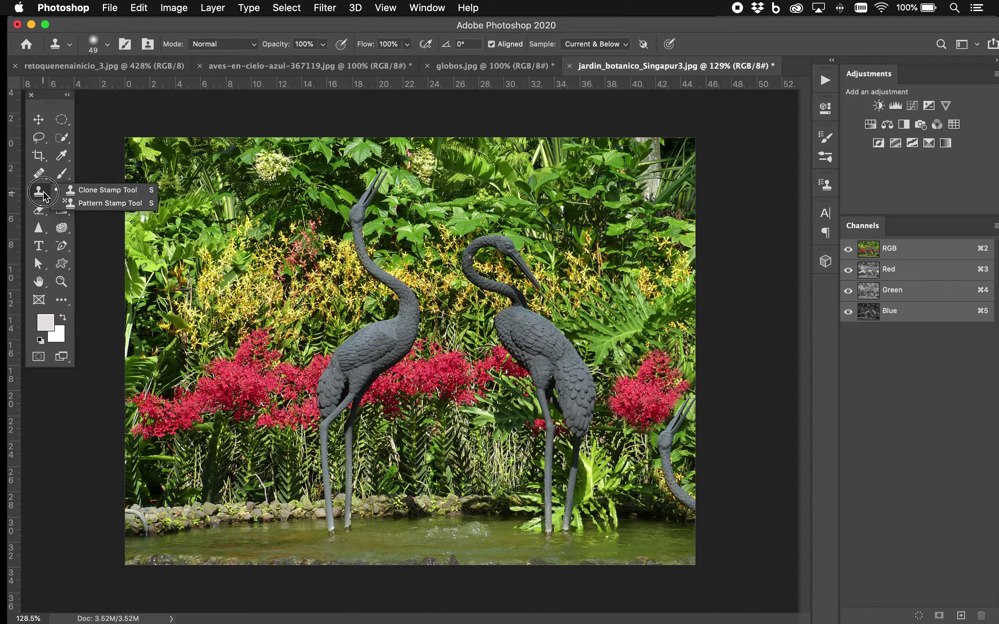
click(94, 203)
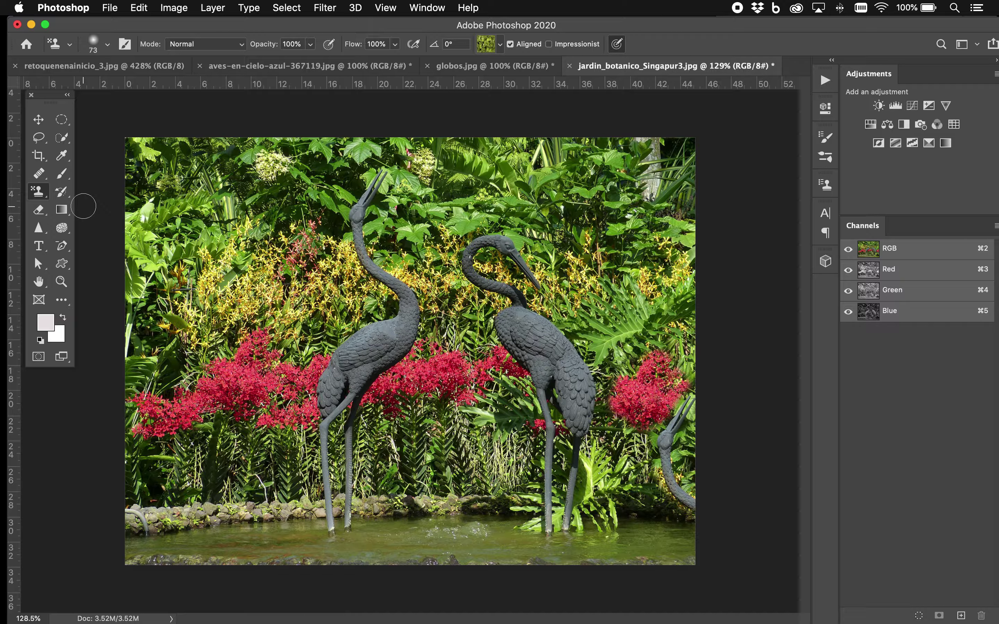
click(500, 44)
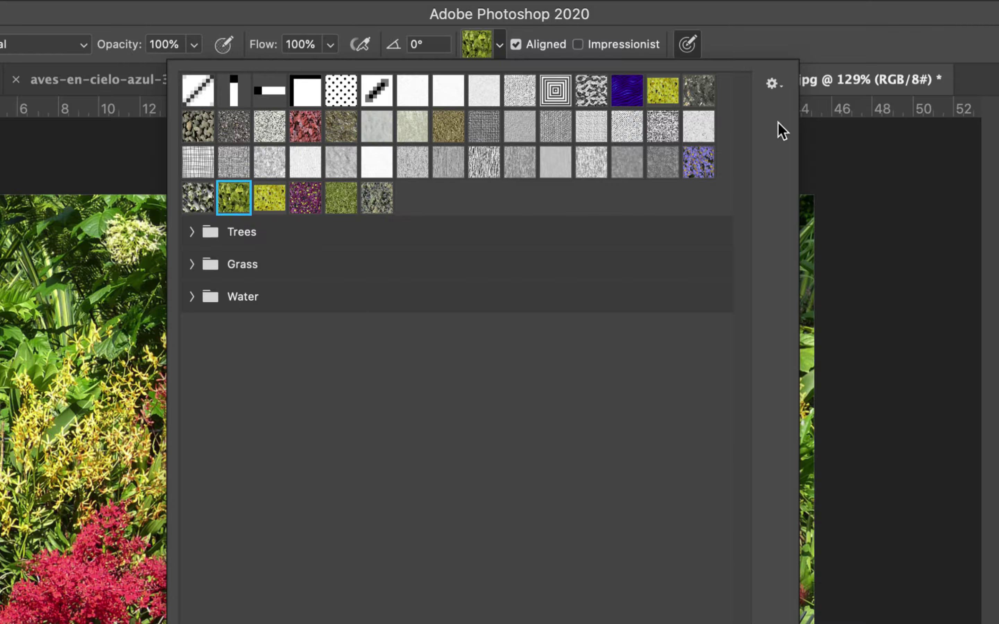
click(775, 84)
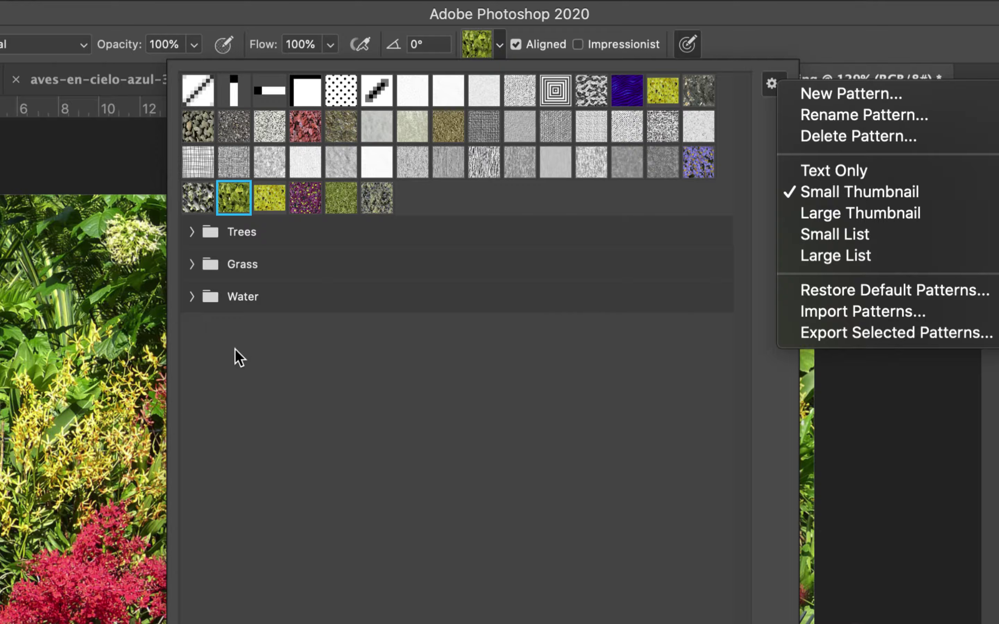
click(192, 301)
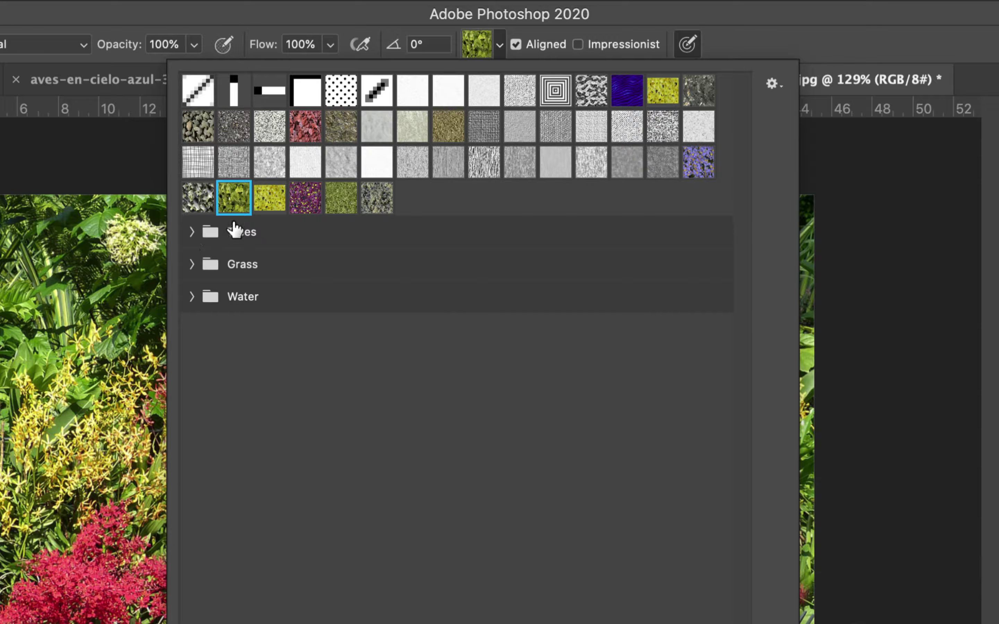
click(306, 199)
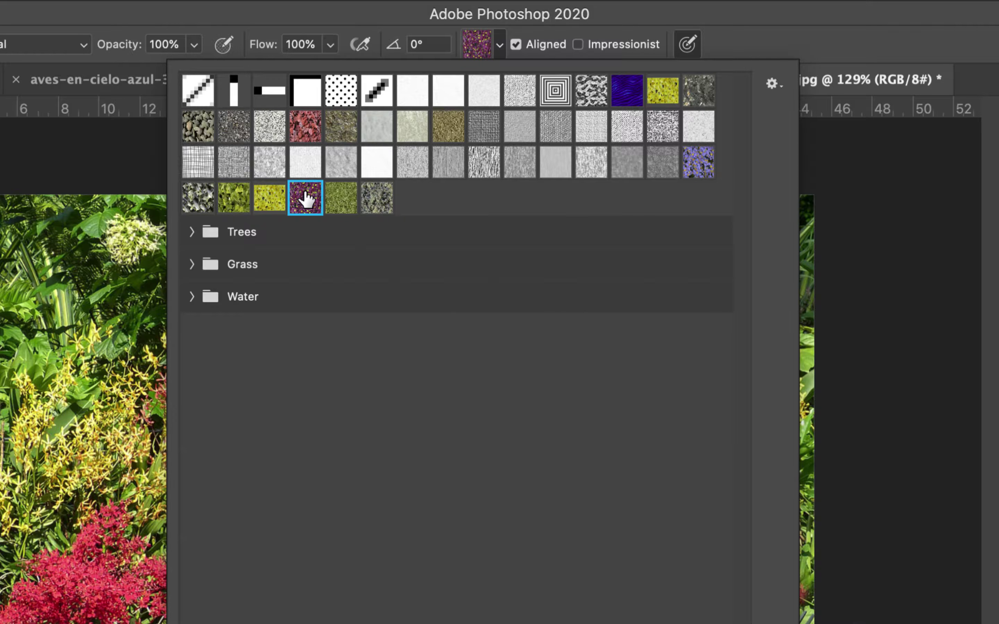
click(109, 154)
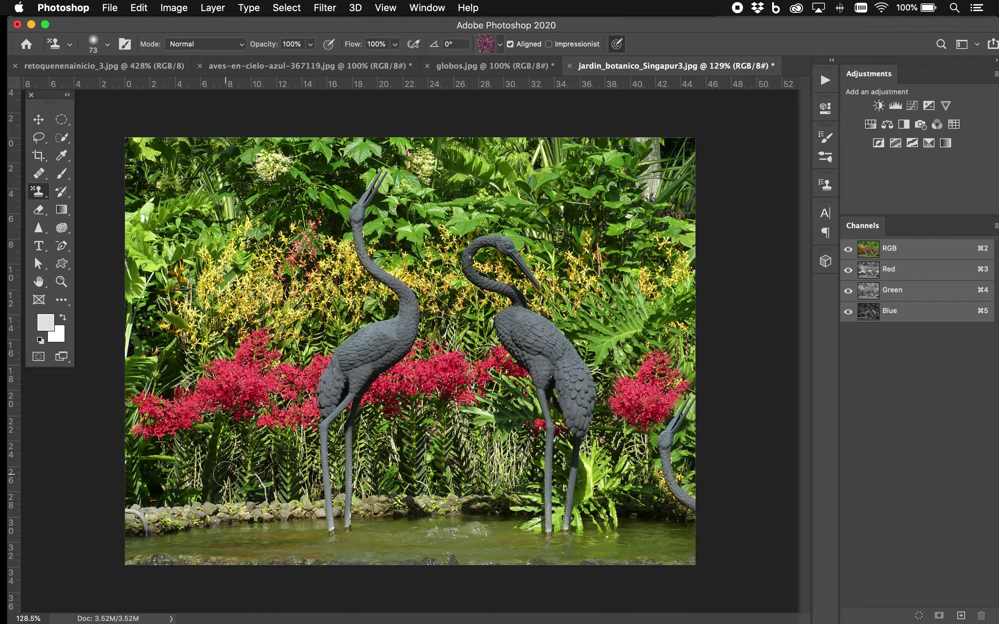
Paint purple flowers into the lower-left foliage and between the crane legs.
mouse_move(226, 475)
mouse_down()
mouse_move(215, 466)
mouse_move(137, 470)
mouse_move(178, 488)
mouse_move(137, 492)
mouse_move(198, 473)
mouse_move(233, 489)
mouse_up()
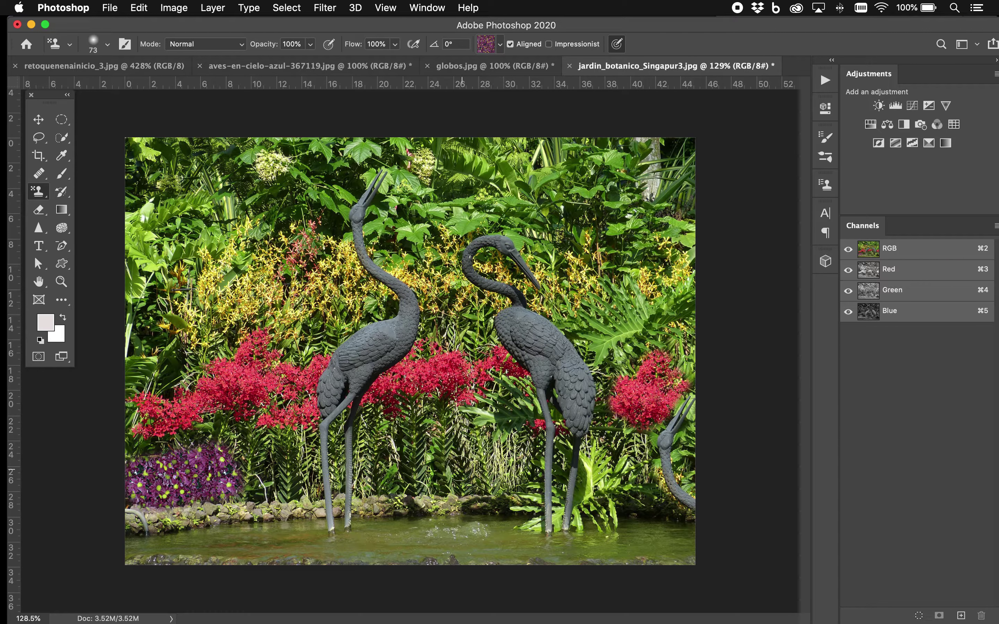
mouse_move(459, 468)
mouse_down()
mouse_move(449, 473)
mouse_move(439, 444)
mouse_move(503, 464)
mouse_move(469, 435)
mouse_move(462, 440)
mouse_up()
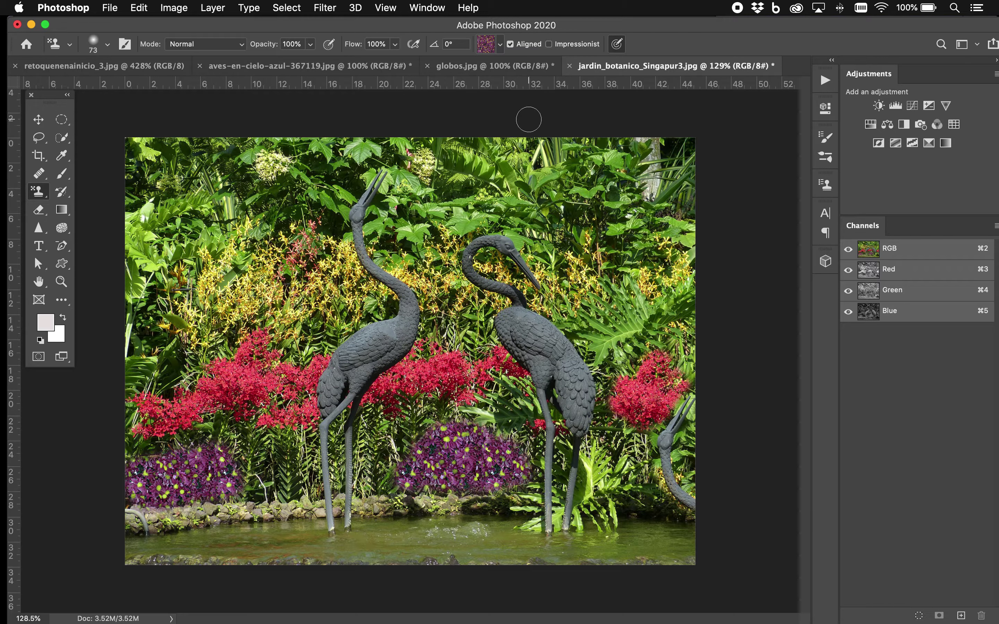
click(500, 44)
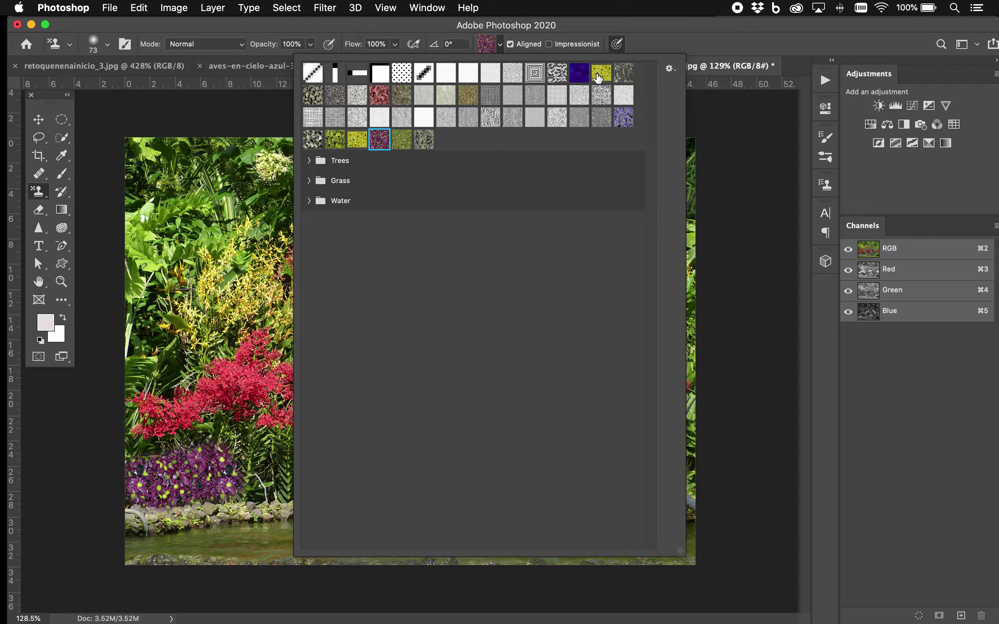
Pick the green leaf pattern and paint leaves over the upper-right foliage and tree trunk.
click(339, 145)
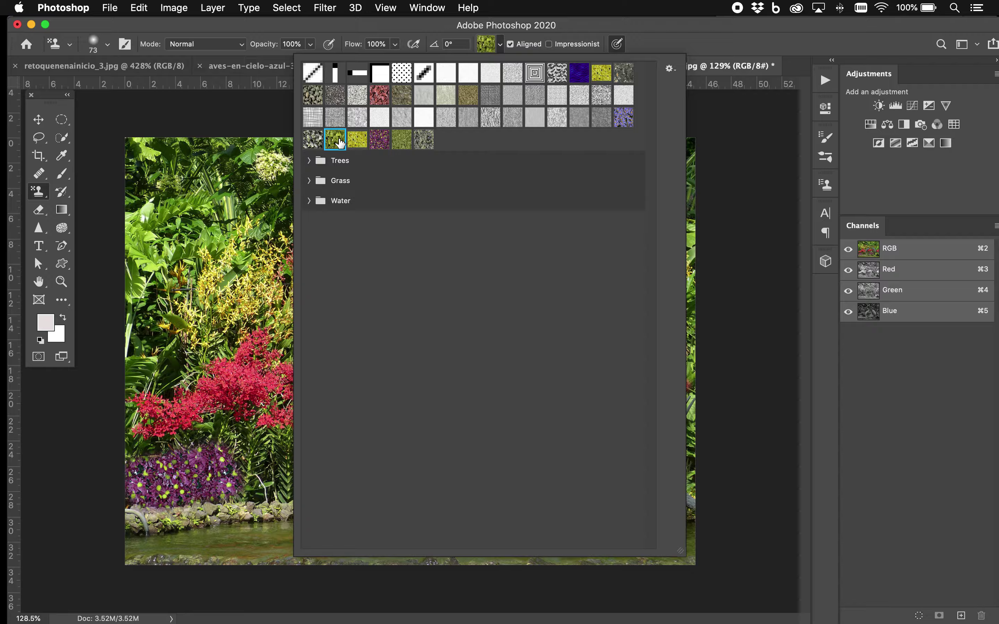
click(755, 124)
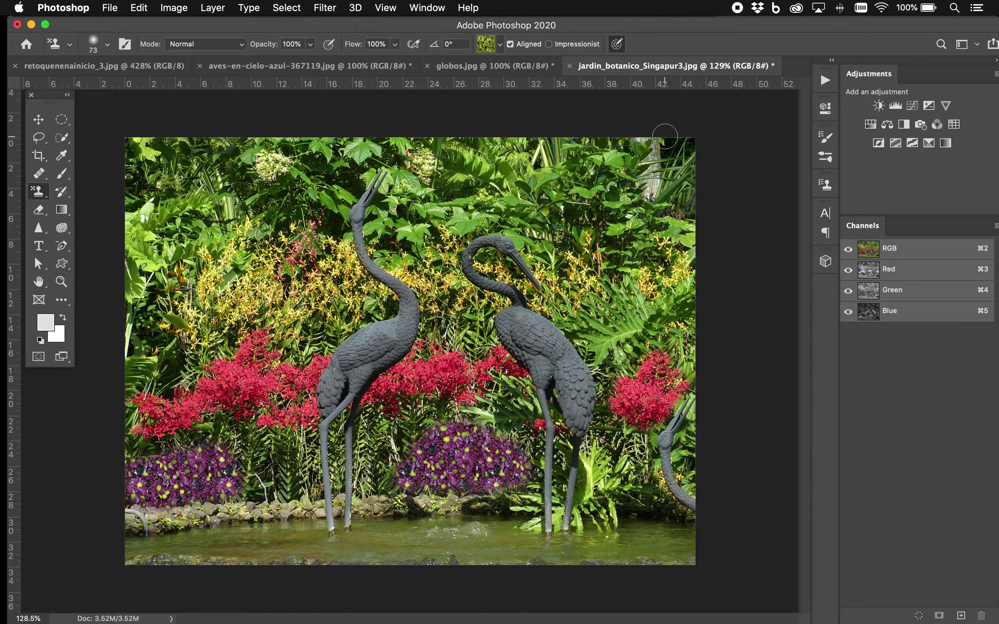
click(629, 153)
mouse_move(630, 153)
mouse_down()
mouse_move(666, 190)
mouse_move(690, 152)
mouse_move(702, 178)
mouse_up()
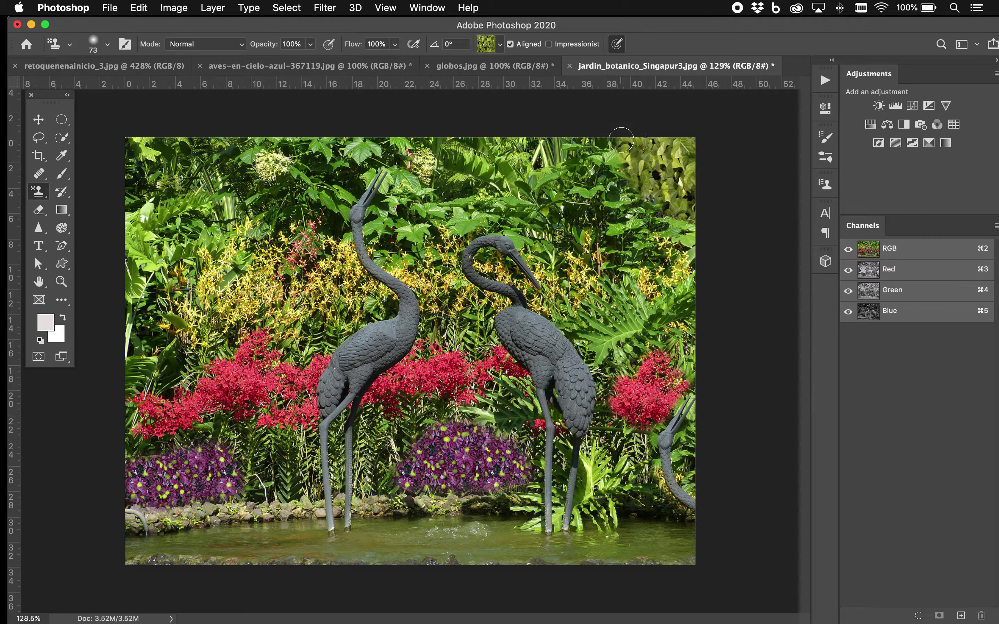
Switch to the retoquenenainicio_3.jpg portrait and choose the Healing Brush tool.
right_click(39, 192)
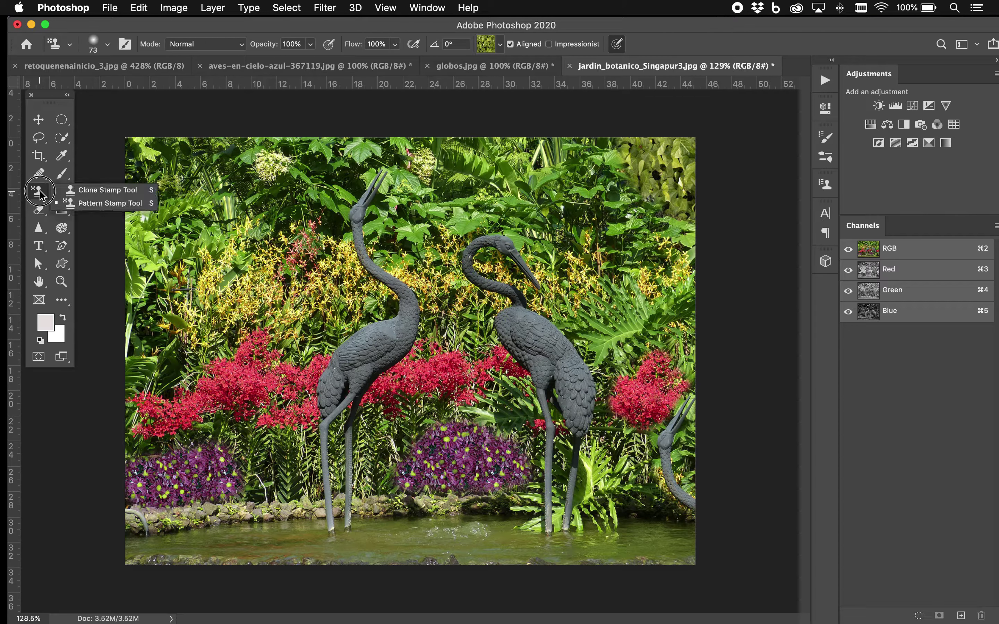
click(96, 193)
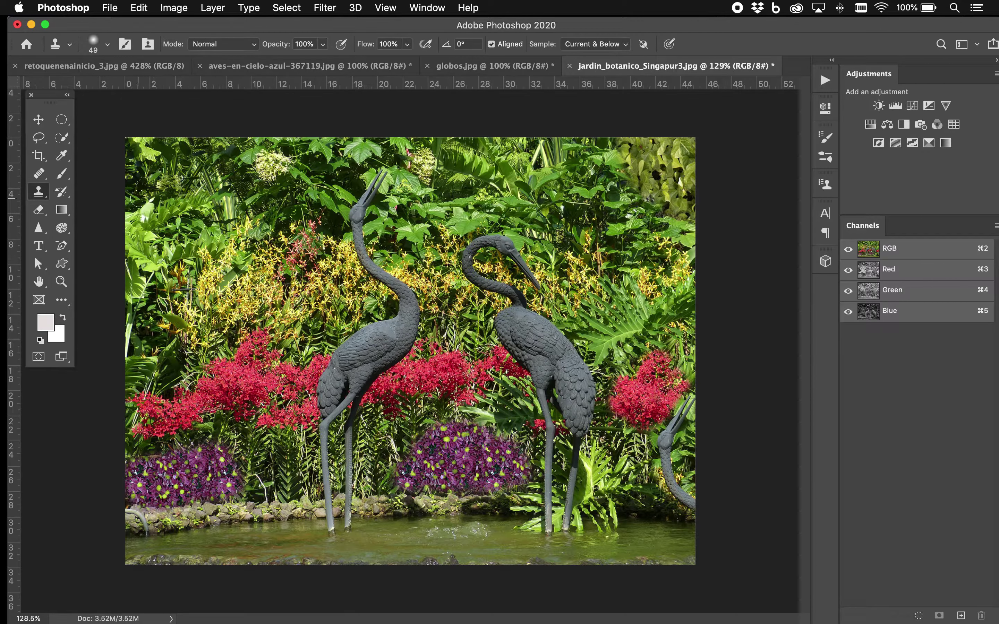
right_click(38, 191)
click(95, 204)
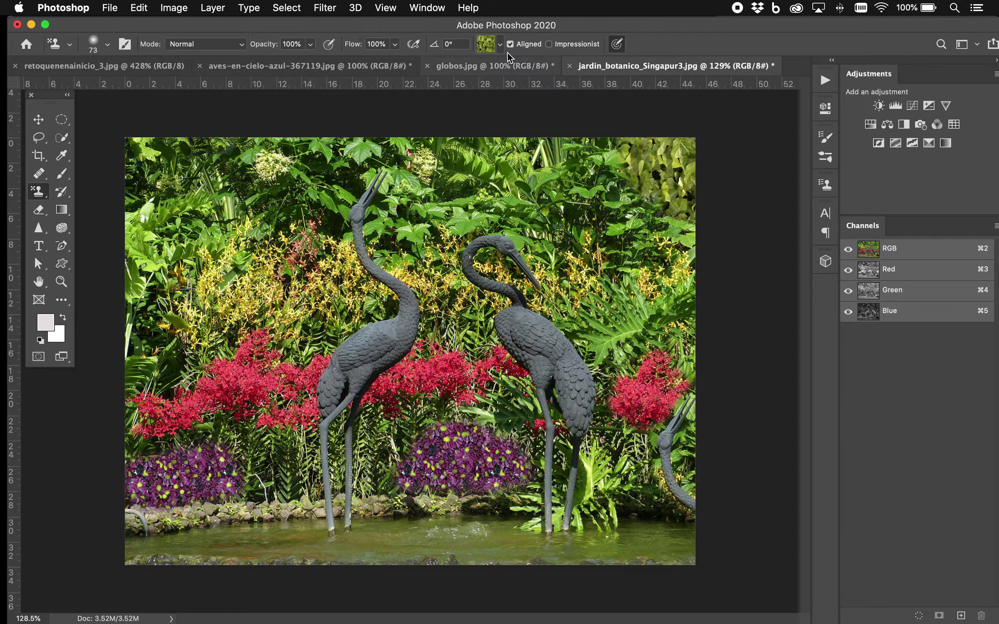
click(500, 44)
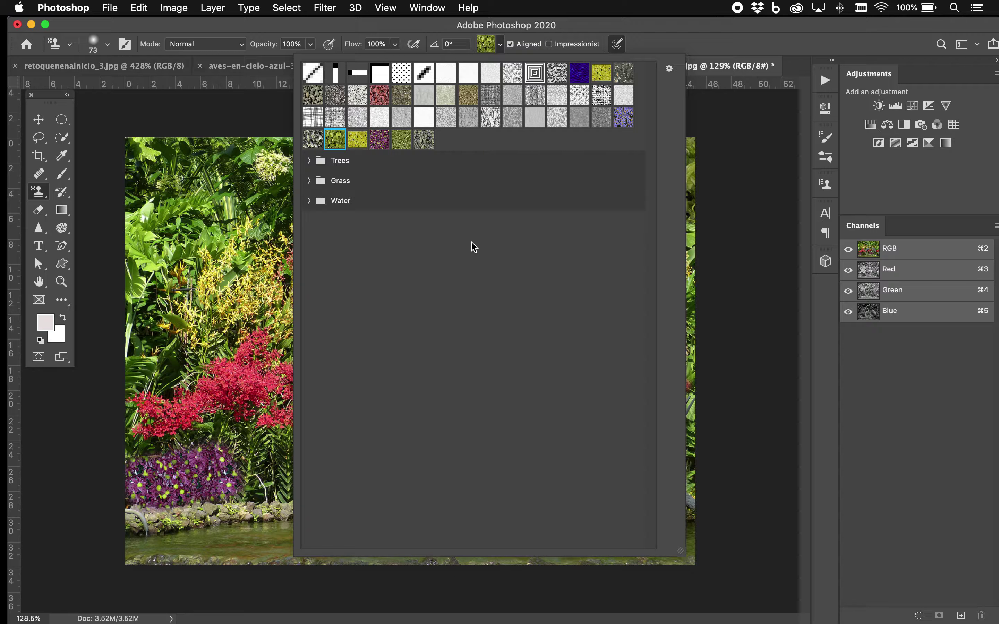
click(732, 119)
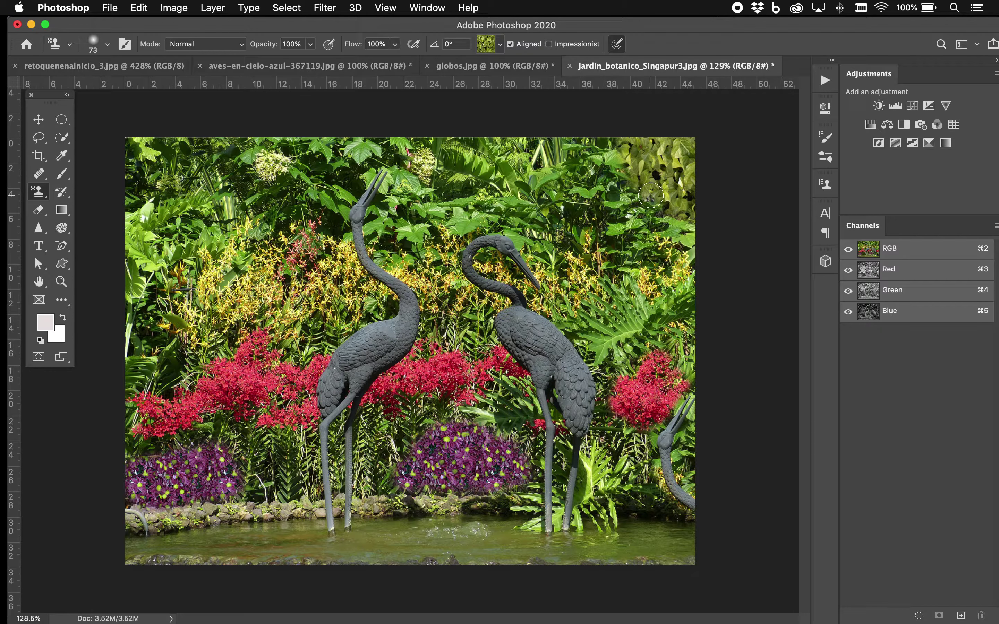
click(124, 65)
click(38, 175)
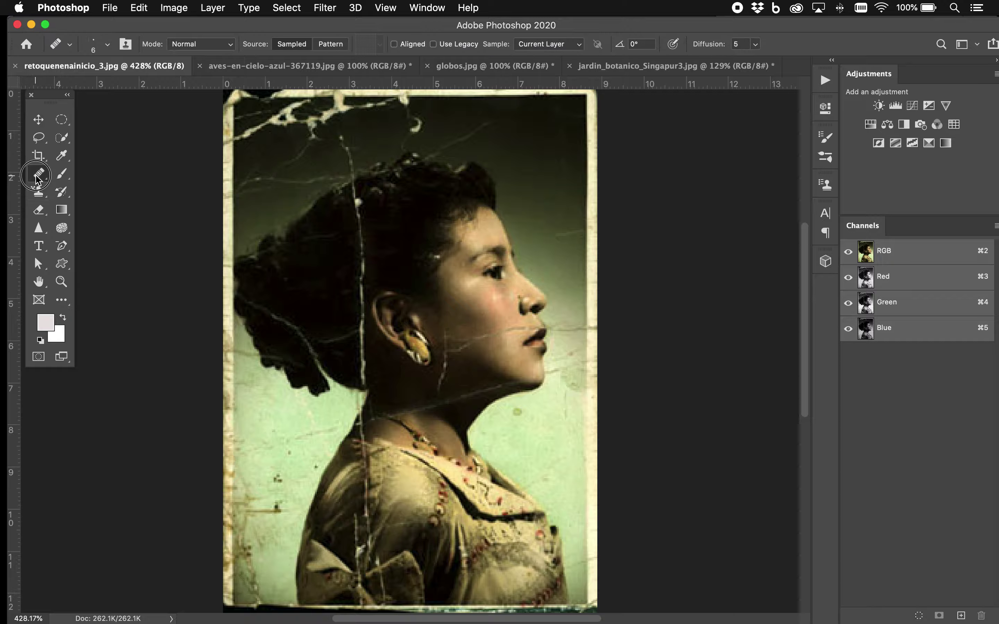
Switch to the Spot Healing Brush Tool from the healing tools group.
right_click(39, 175)
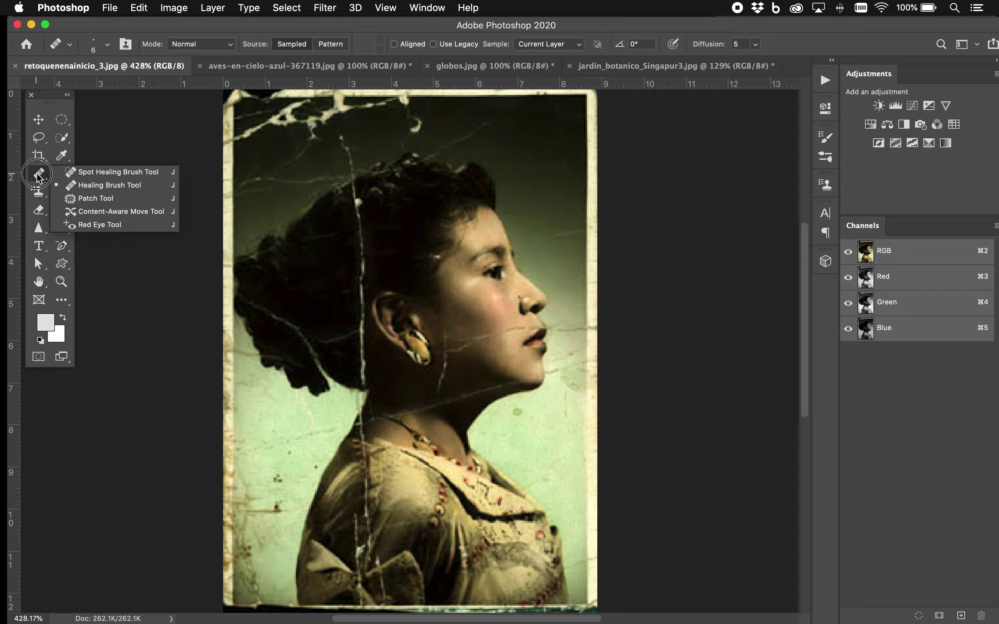
click(83, 171)
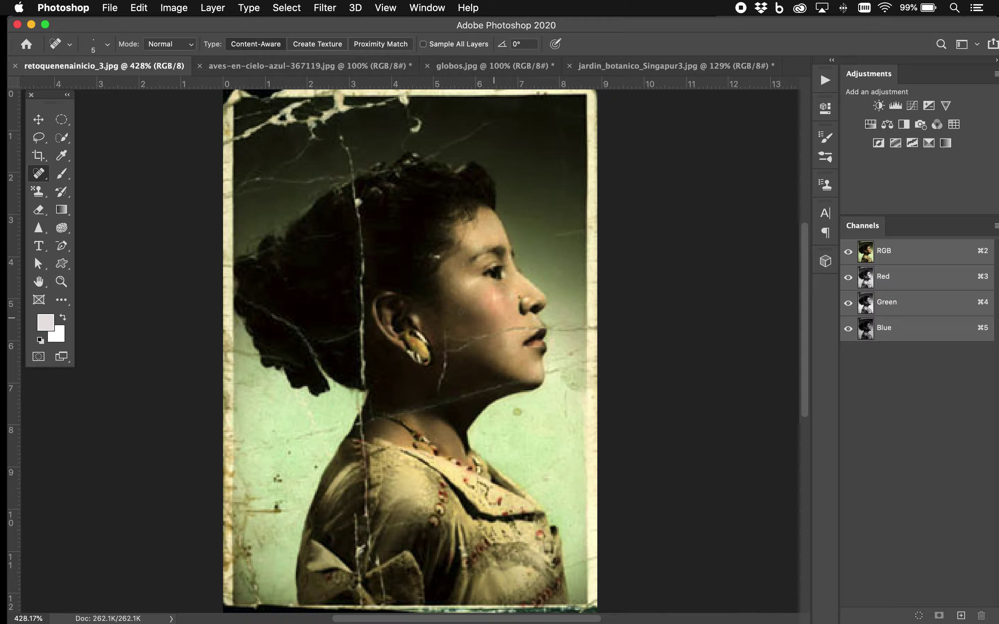
Zoom in to 600% on the woman's cheek.
click(61, 282)
click(483, 354)
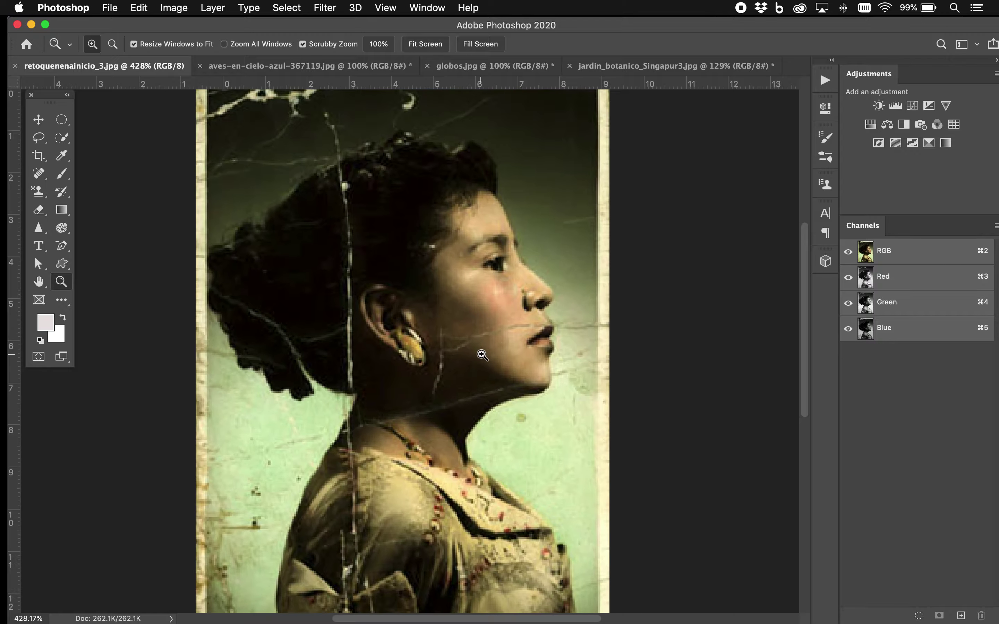
click(497, 349)
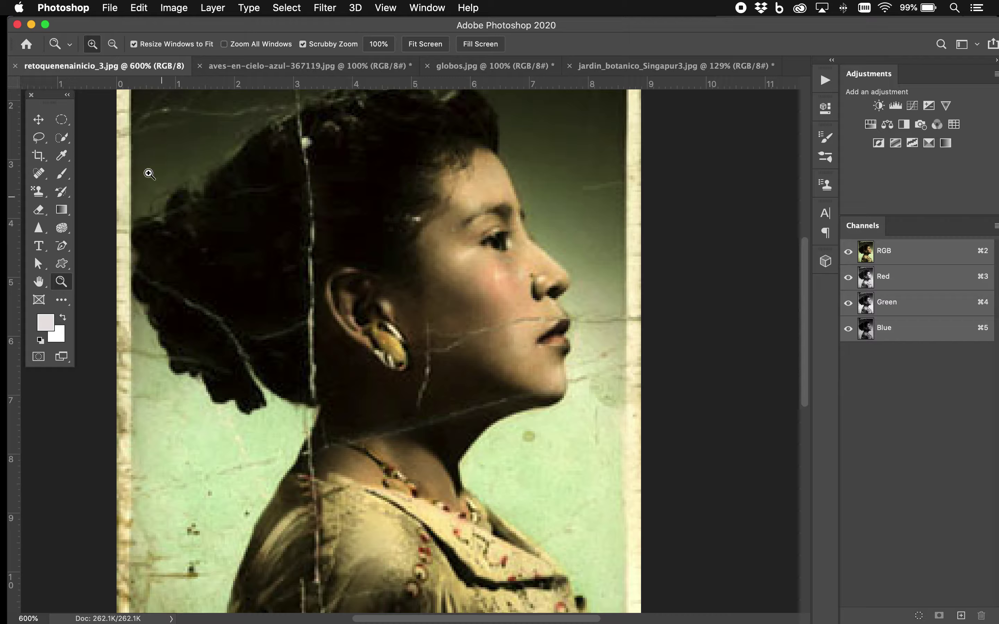
Spot-heal the crack above the lips and the vertical cheek crack with a 5 px, 0% hardness brush.
click(38, 177)
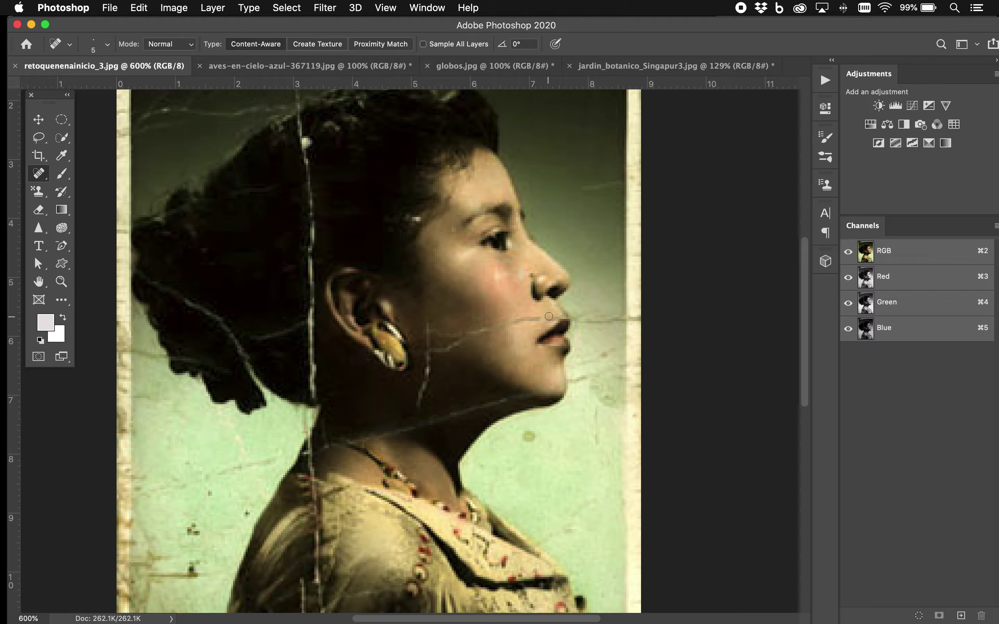
drag(561, 317, 458, 342)
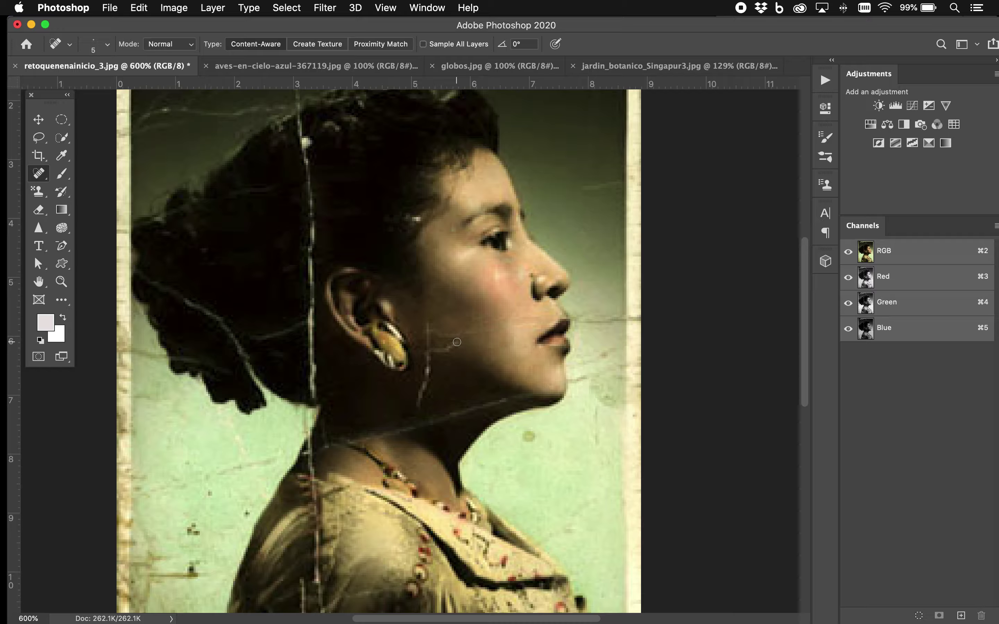
mouse_move(428, 320)
mouse_down()
mouse_move(427, 367)
mouse_move(423, 352)
mouse_move(473, 335)
mouse_up()
click(107, 44)
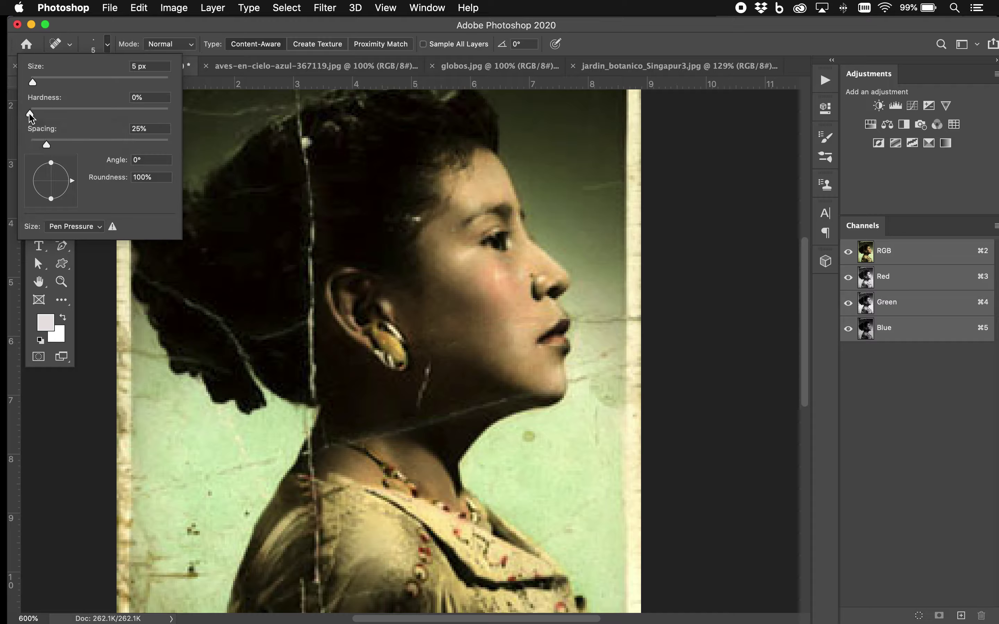
click(713, 184)
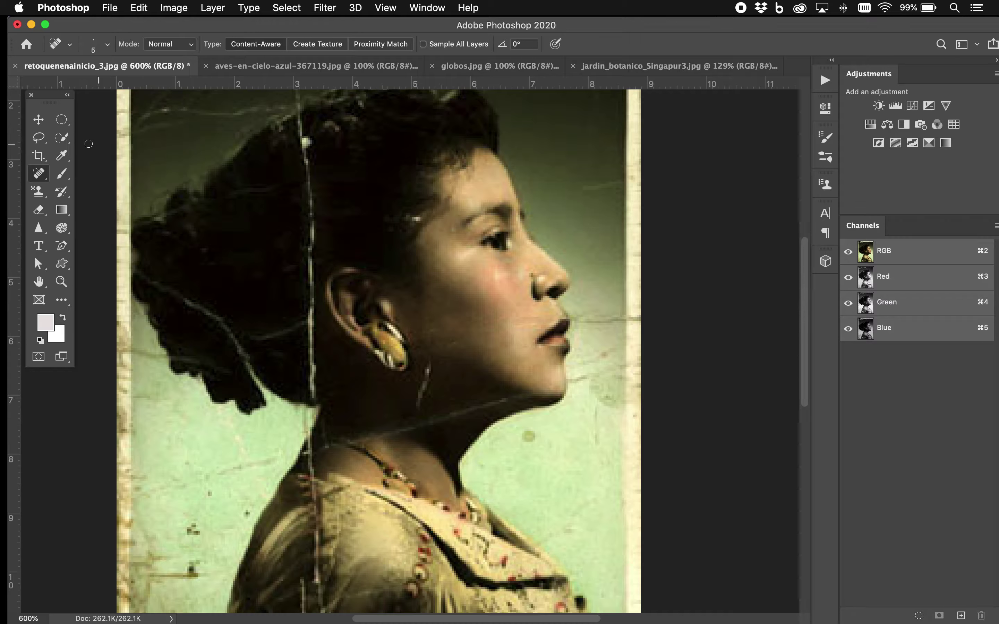
Switch to the Healing Brush Tool and click around the hair near the scratch.
click(39, 176)
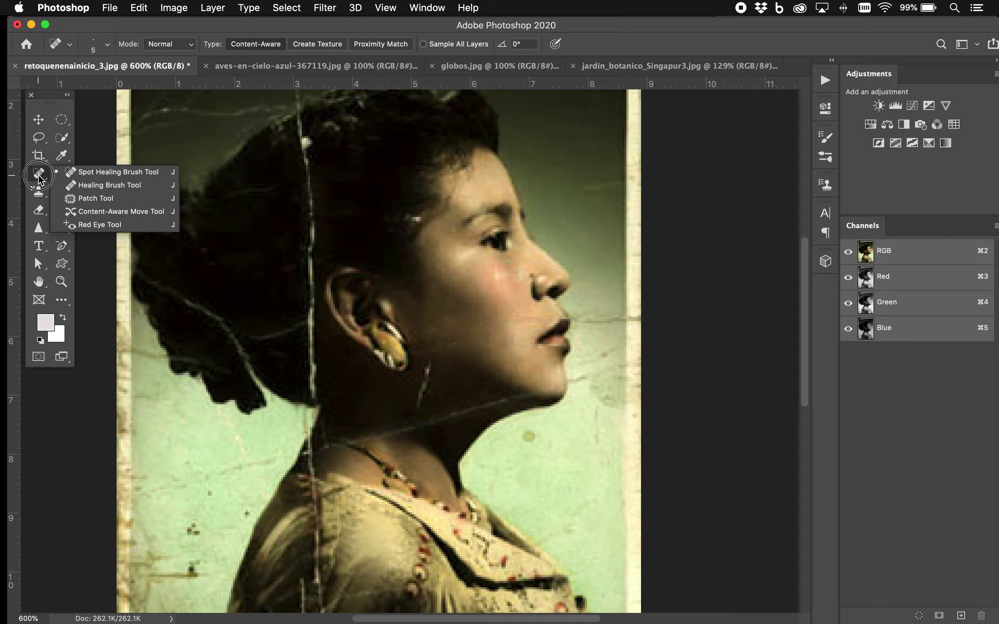
click(83, 185)
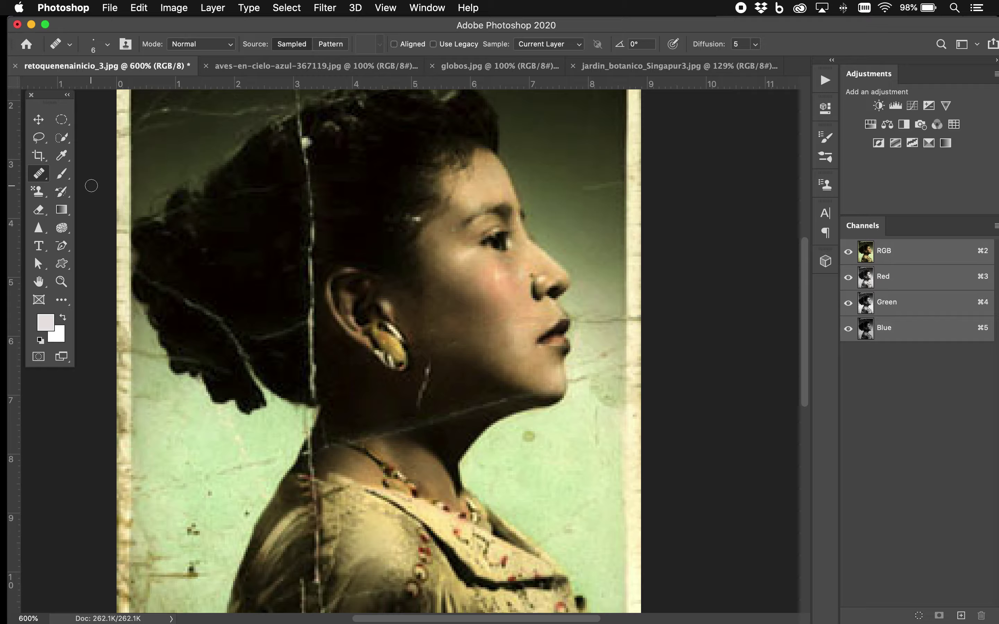
alt+click(241, 223)
click(276, 200)
click(311, 192)
click(309, 165)
click(301, 205)
Sample clean hair, heal the upper vertical scratch, and enlarge the brush to 18 px.
alt+click(269, 170)
click(306, 143)
drag(306, 143, 307, 186)
click(107, 44)
mouse_move(40, 84)
mouse_down()
mouse_move(53, 82)
mouse_move(41, 84)
mouse_up()
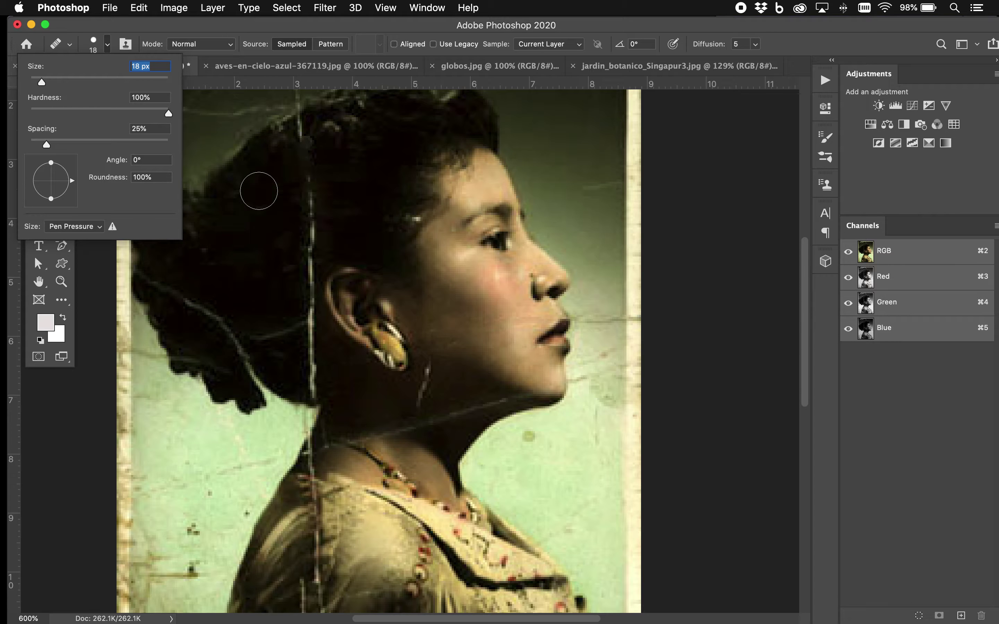
Heal down the hair scratch, then remove the temple speck with a 14 px, 0% hardness brush.
click(260, 191)
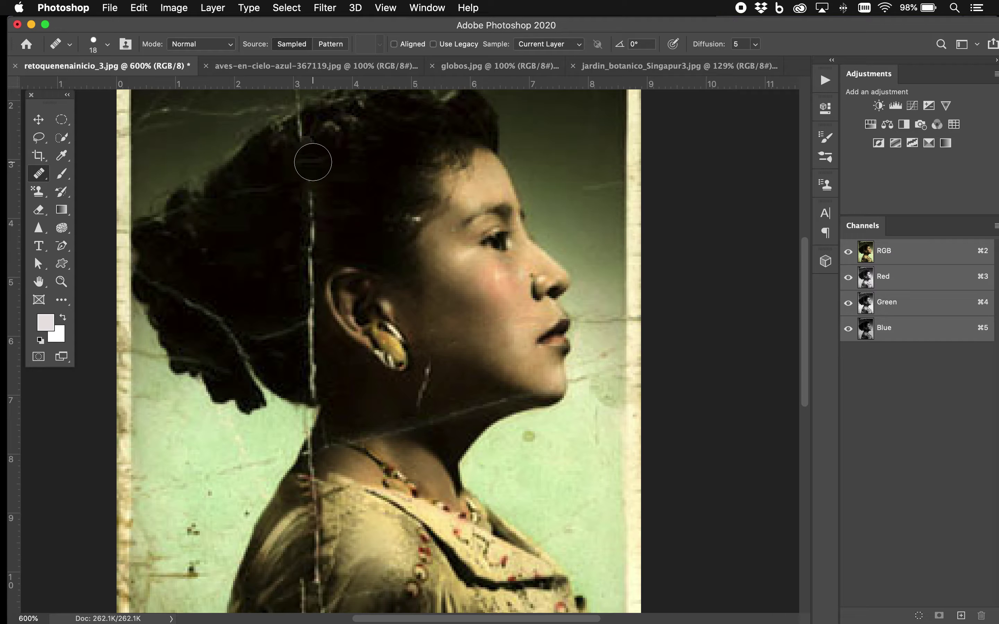
drag(307, 149, 310, 227)
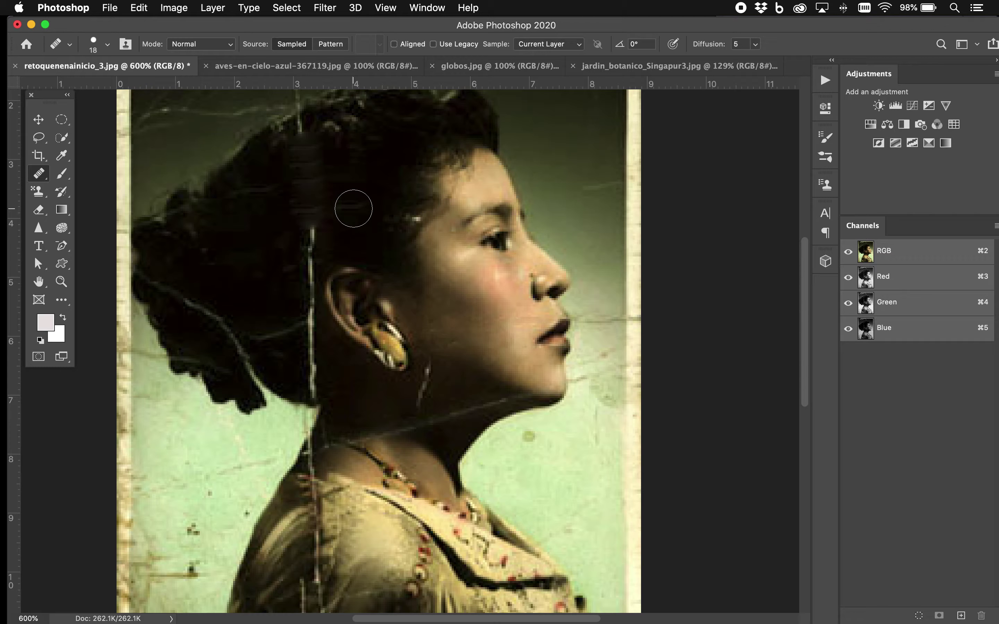
click(107, 45)
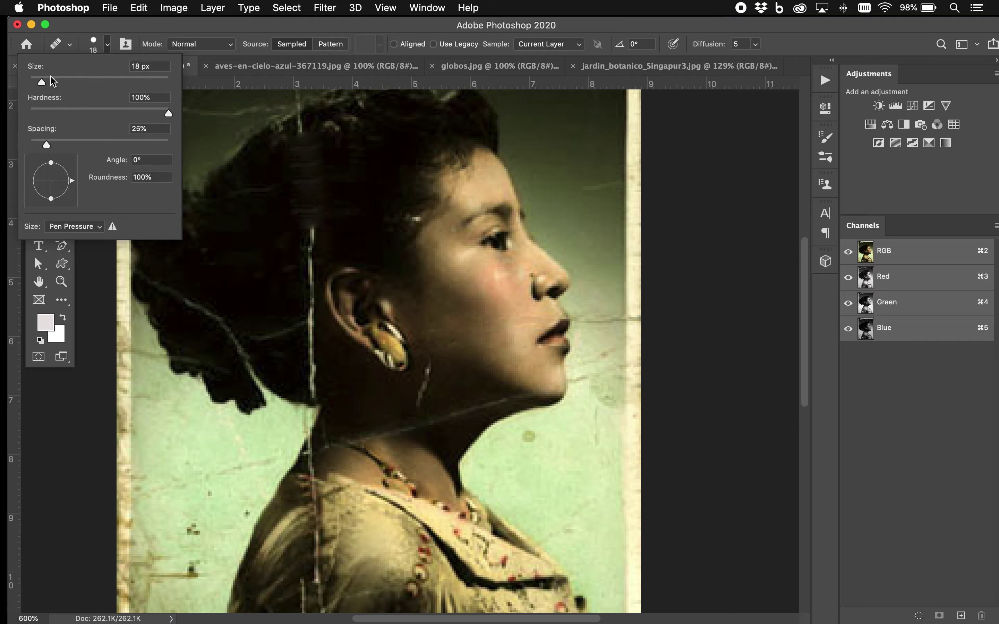
drag(42, 85, 40, 84)
drag(168, 113, 25, 120)
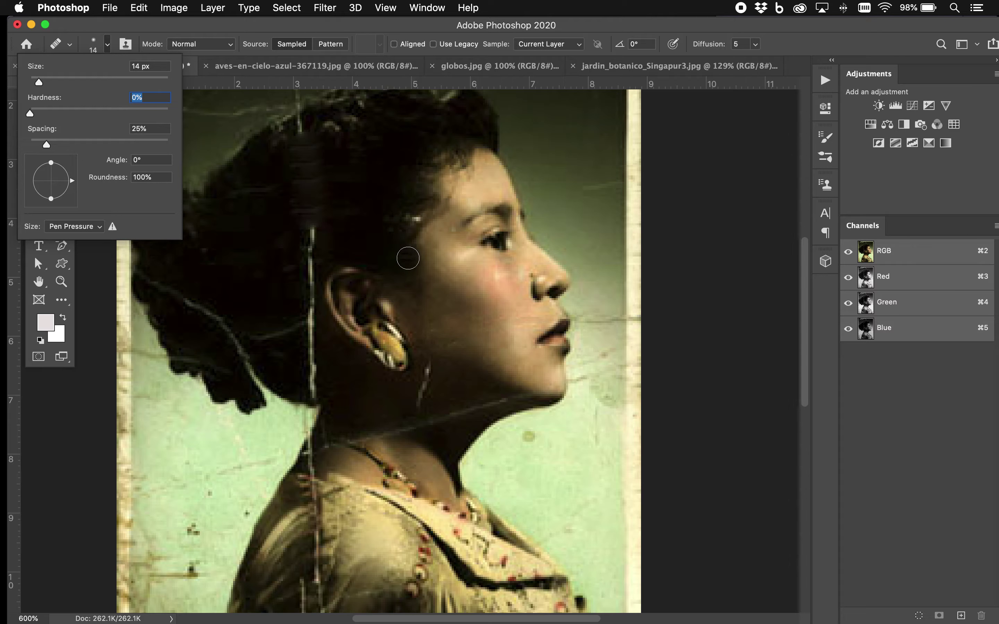
click(410, 257)
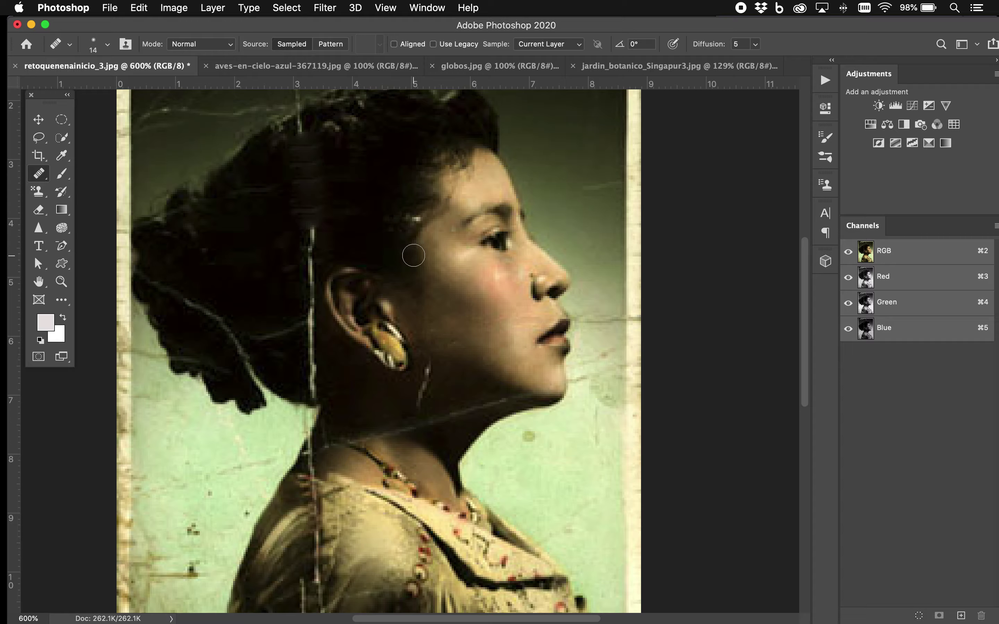
click(414, 228)
Resample clean hair and heal the scratch running through the hair above the ear.
alt+click(273, 262)
drag(311, 225, 309, 278)
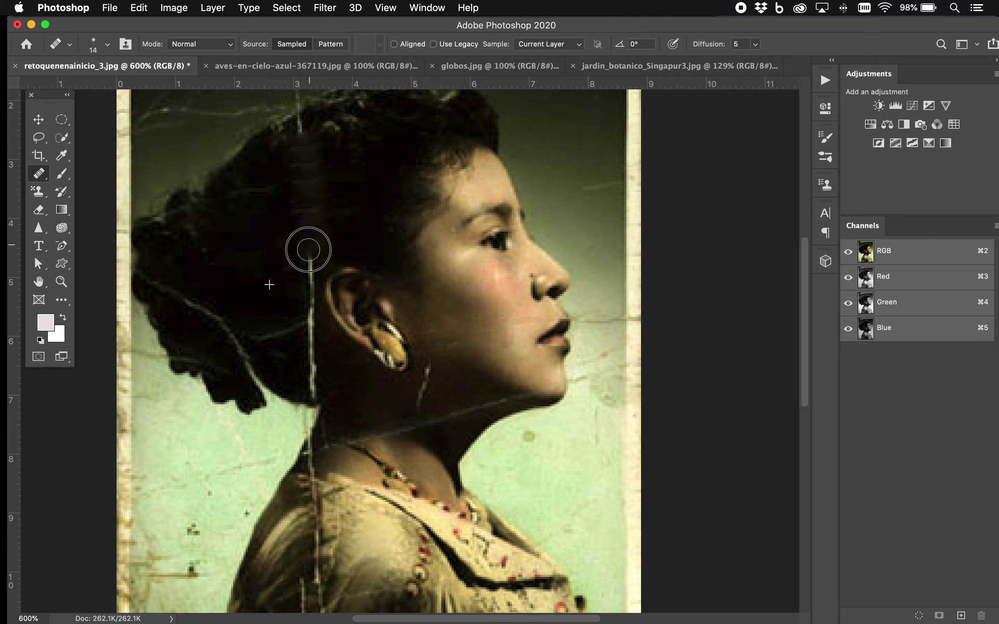
drag(303, 195, 301, 249)
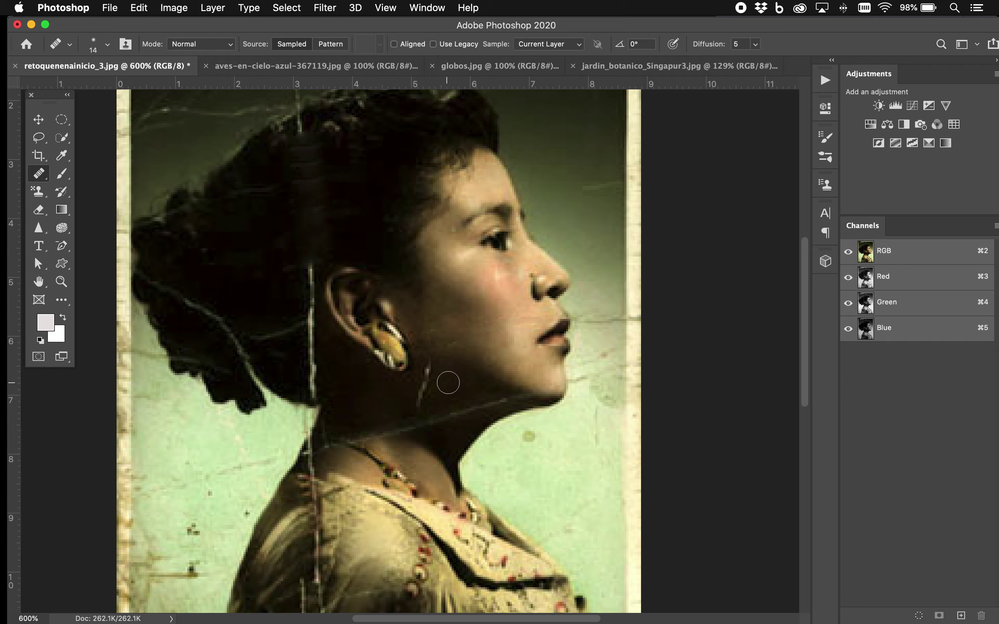
Heal the scratch below the earring and dab spots near the chin and background.
drag(428, 368, 421, 400)
click(606, 412)
click(549, 365)
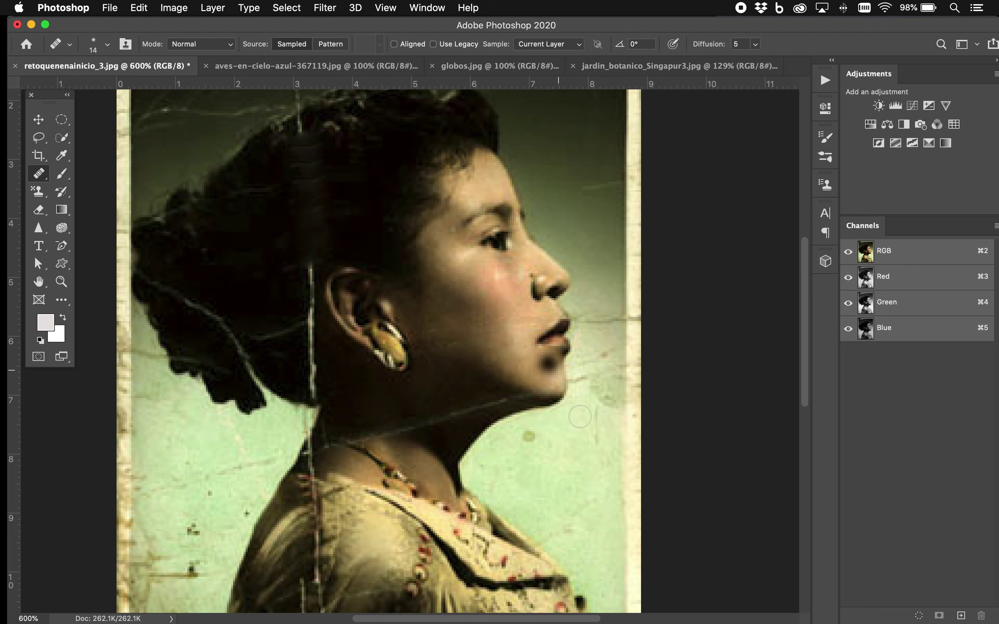
click(587, 436)
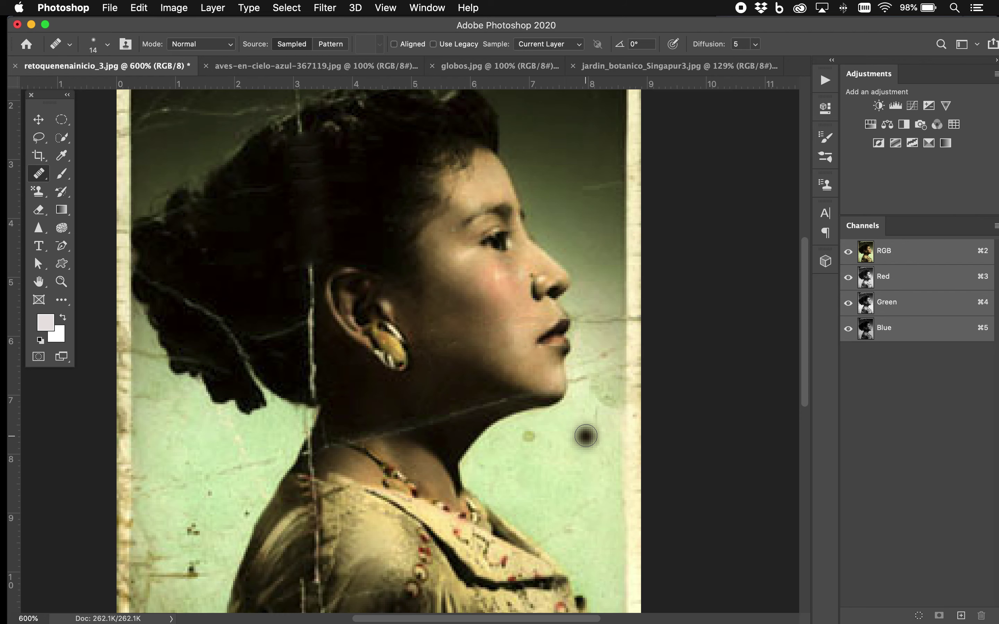
Zoom out to about 428% so the whole portrait fits the window.
scroll(586, 435, down, 3)
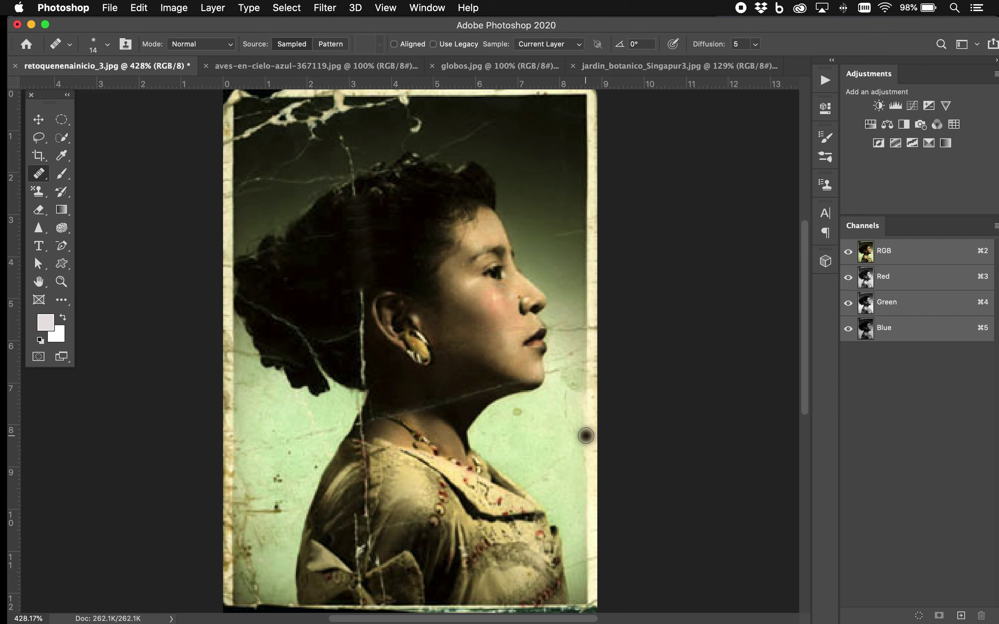